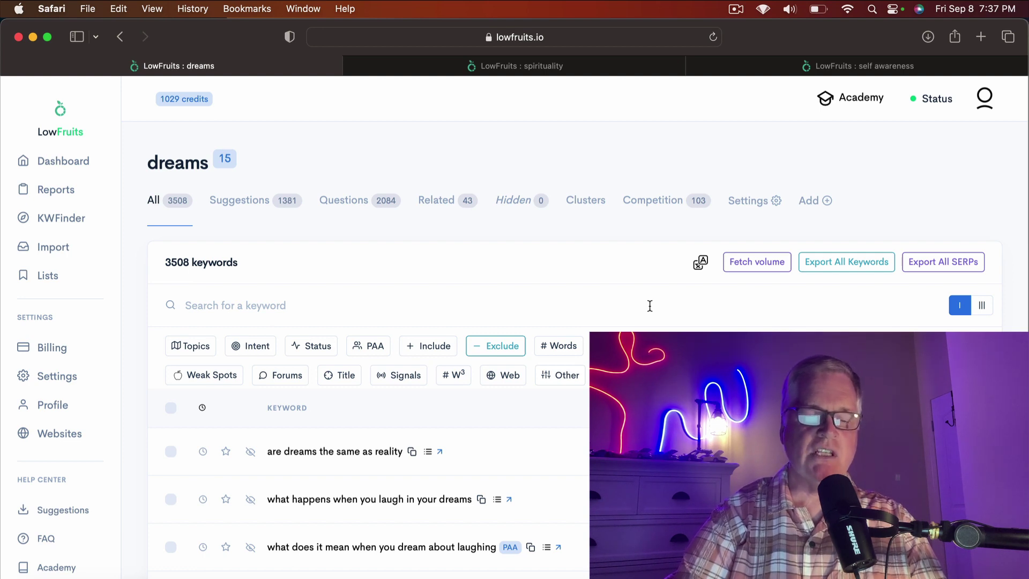
# Scroll the dreams keyword table down to the question keywords, such as 'what happens when you see snakes in dreams' (volume 10).
pyautogui.scroll(-5, 649, 306)
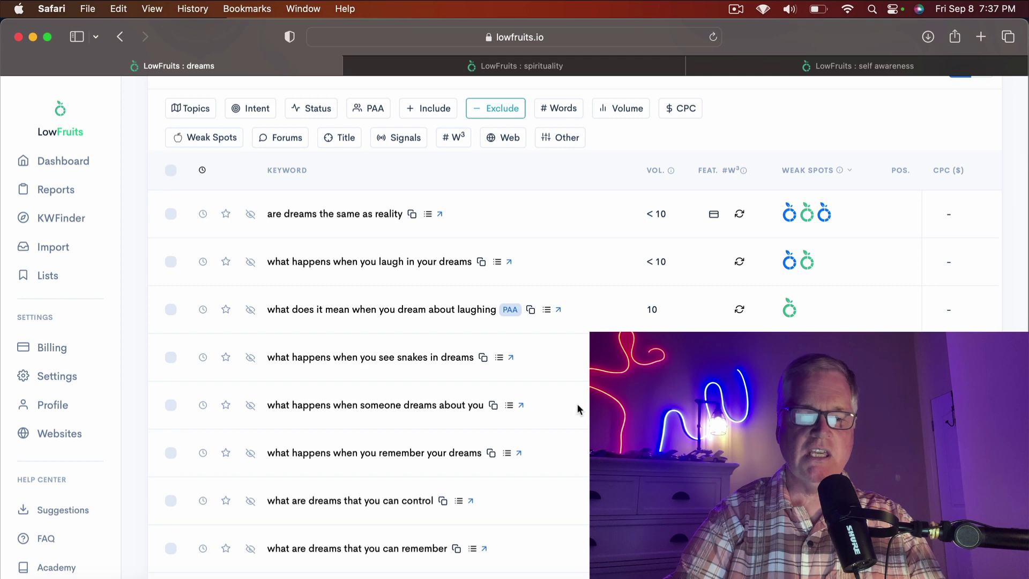
pyautogui.scroll(3, 577, 403)
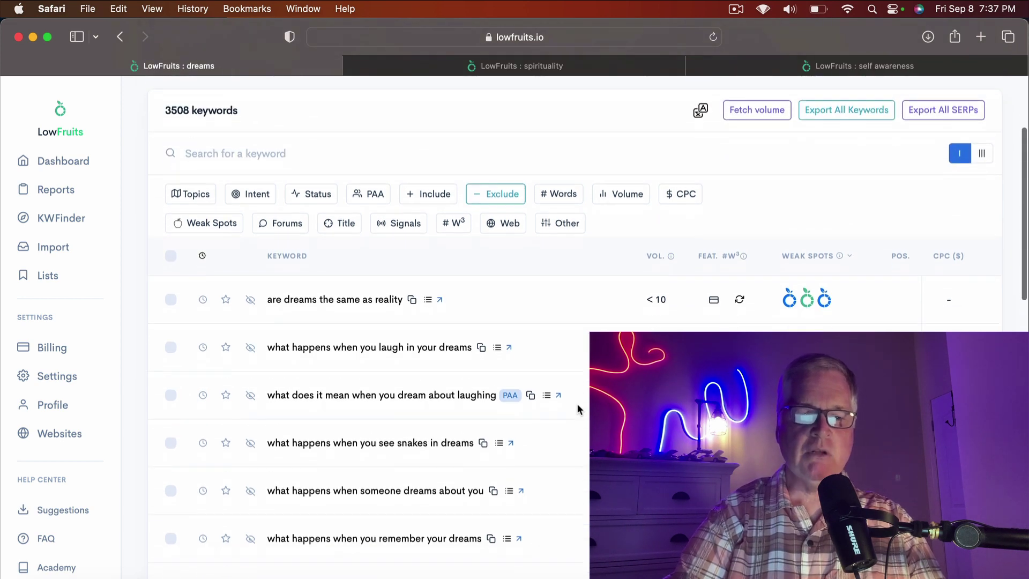
pyautogui.scroll(-4, 576, 405)
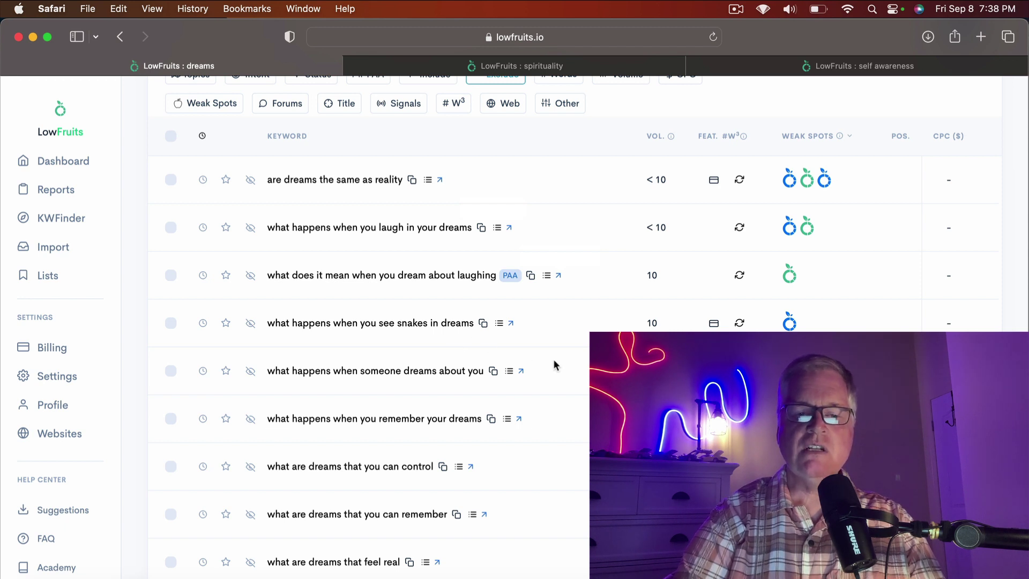
pyautogui.scroll(-1, 555, 365)
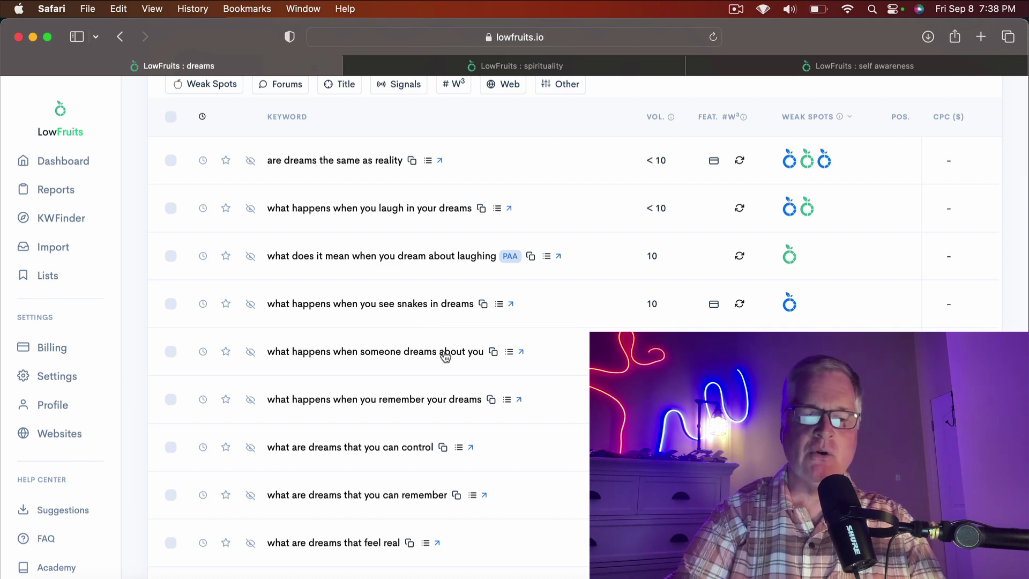
pyautogui.scroll(-1, 446, 356)
pyautogui.scroll(2, 445, 356)
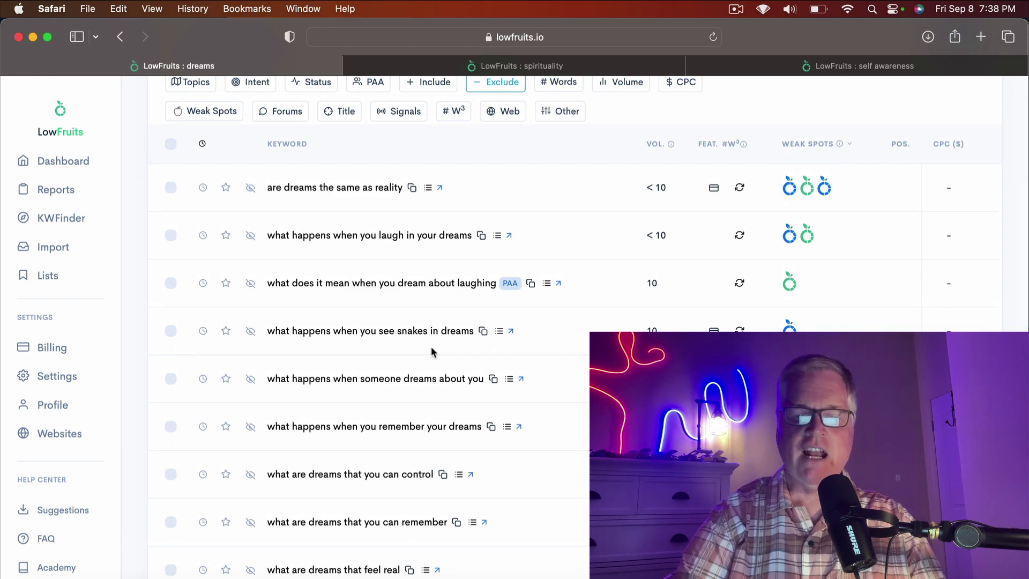
pyautogui.scroll(-3, 441, 344)
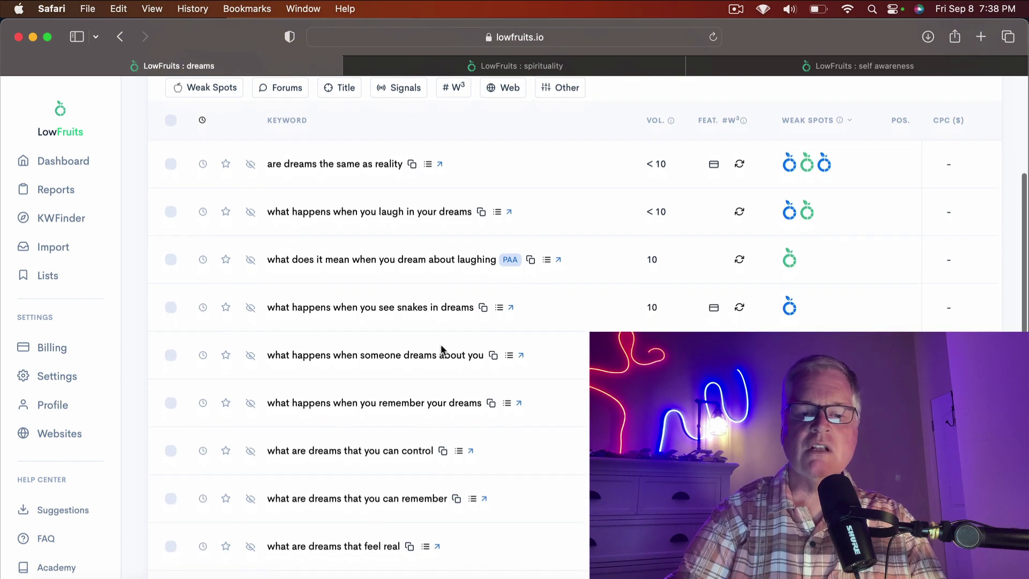
# Scroll further through the dreams questions to 'how to make yourself have dreams' (volume 90, $1.63 CPC).
pyautogui.scroll(-4, 441, 344)
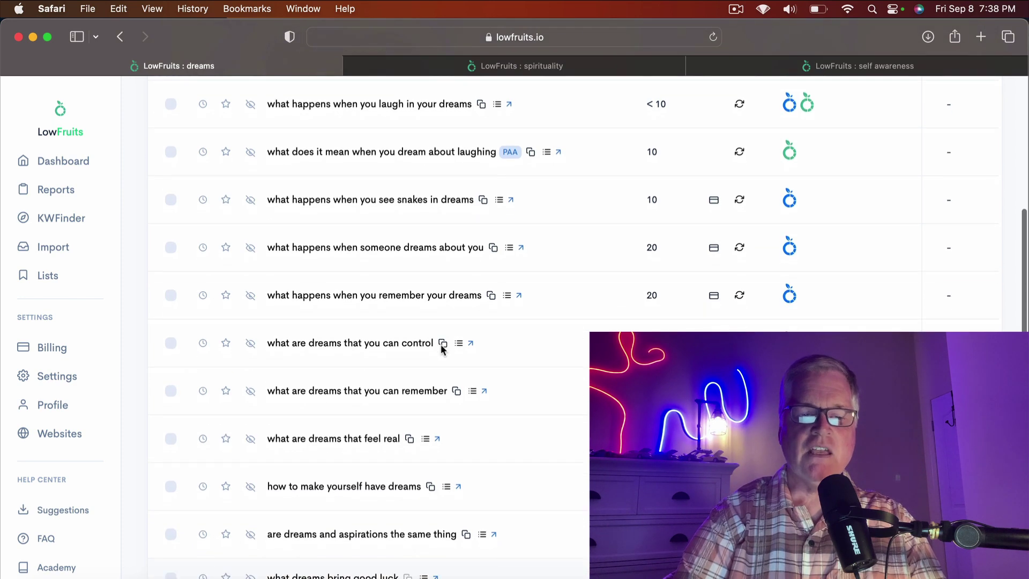
pyautogui.scroll(-2, 440, 346)
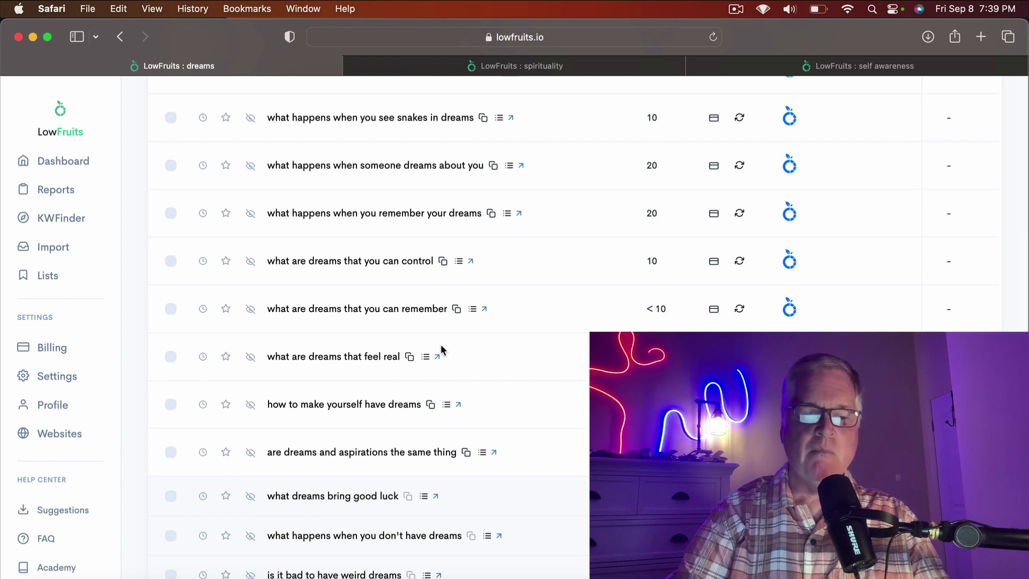
pyautogui.scroll(-2, 441, 347)
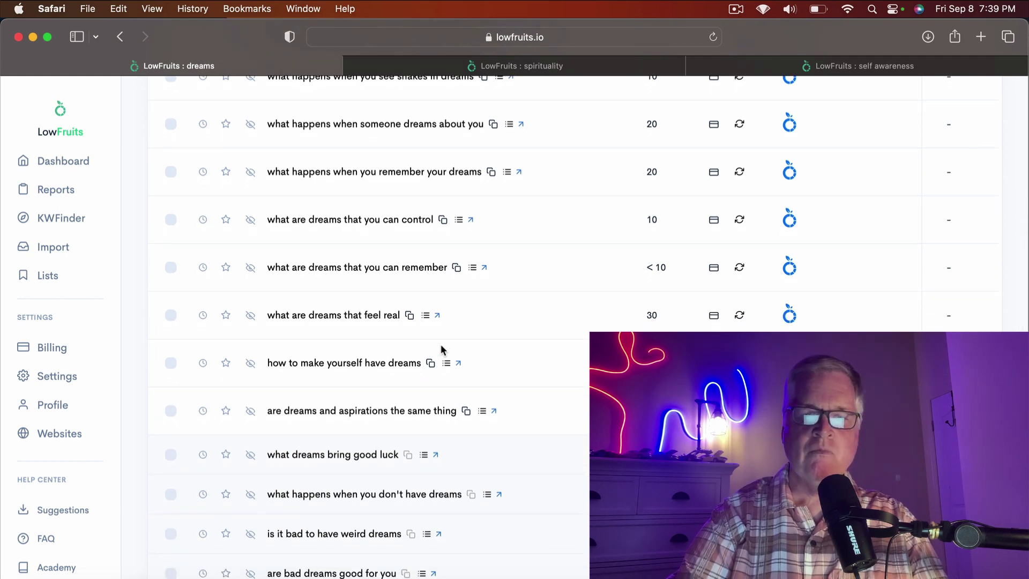
pyautogui.scroll(-2, 441, 348)
pyautogui.scroll(-1, 441, 349)
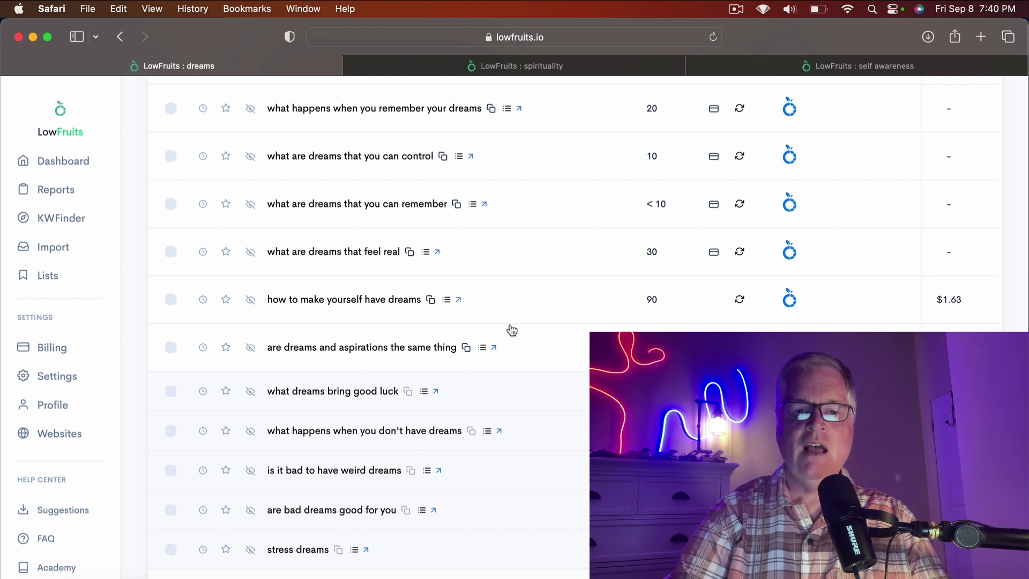
# Switch to the spirituality report and review analysed rows like 'is friendship spiritual' and the PAA questions.
pyautogui.click(596, 65)
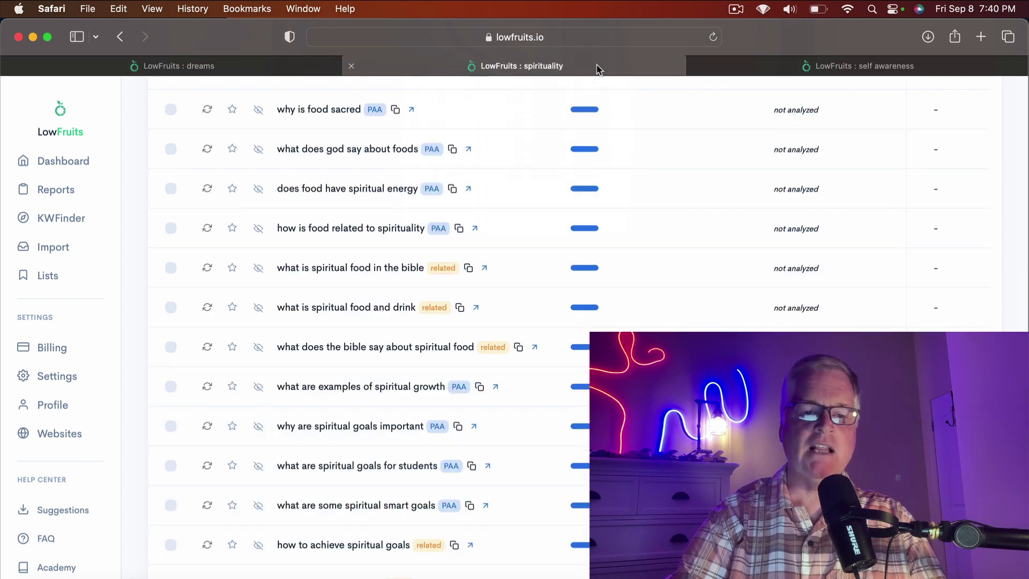
pyautogui.scroll(6, 519, 196)
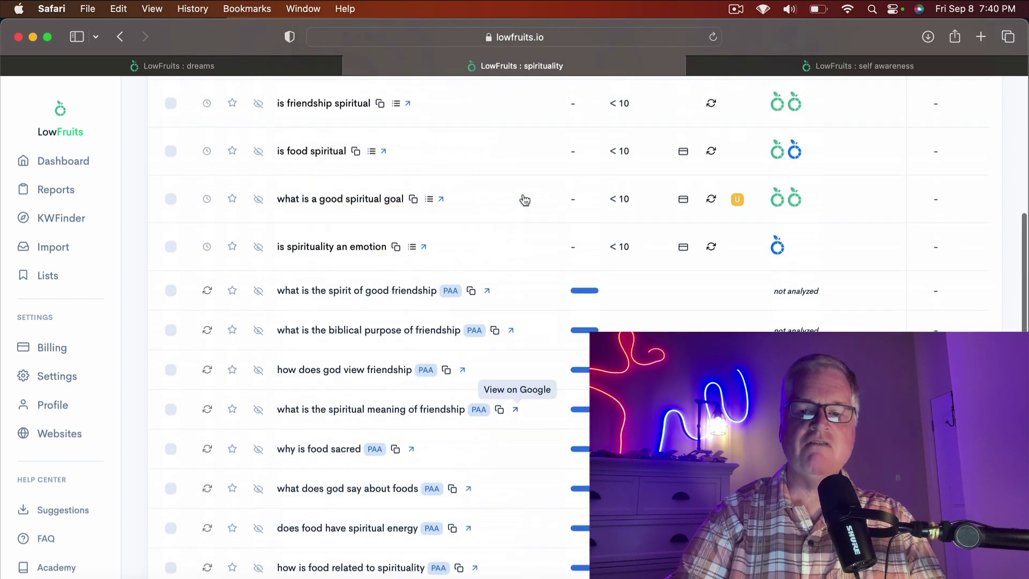
pyautogui.scroll(7, 525, 200)
pyautogui.scroll(-4, 525, 200)
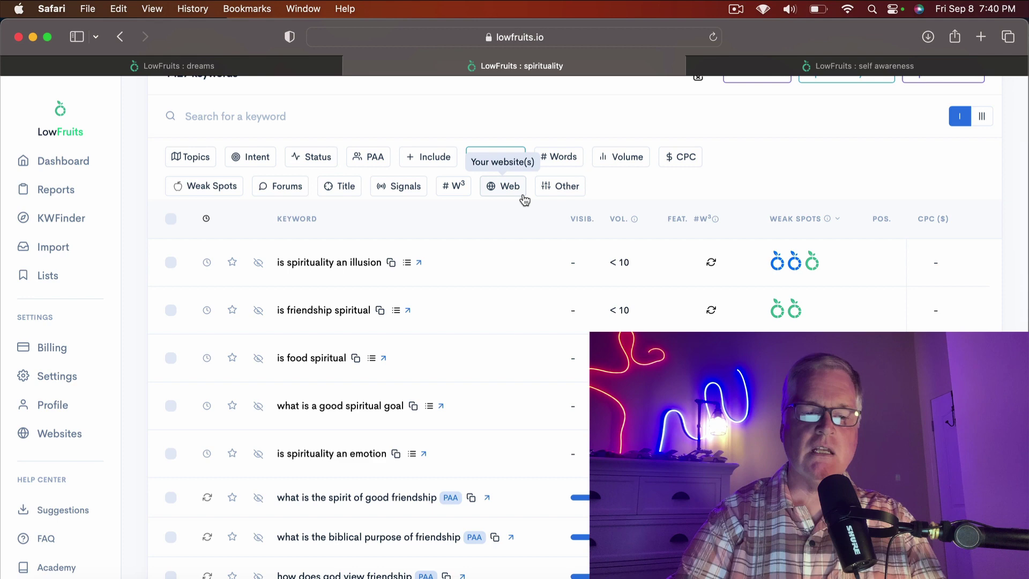
pyautogui.scroll(-5, 483, 341)
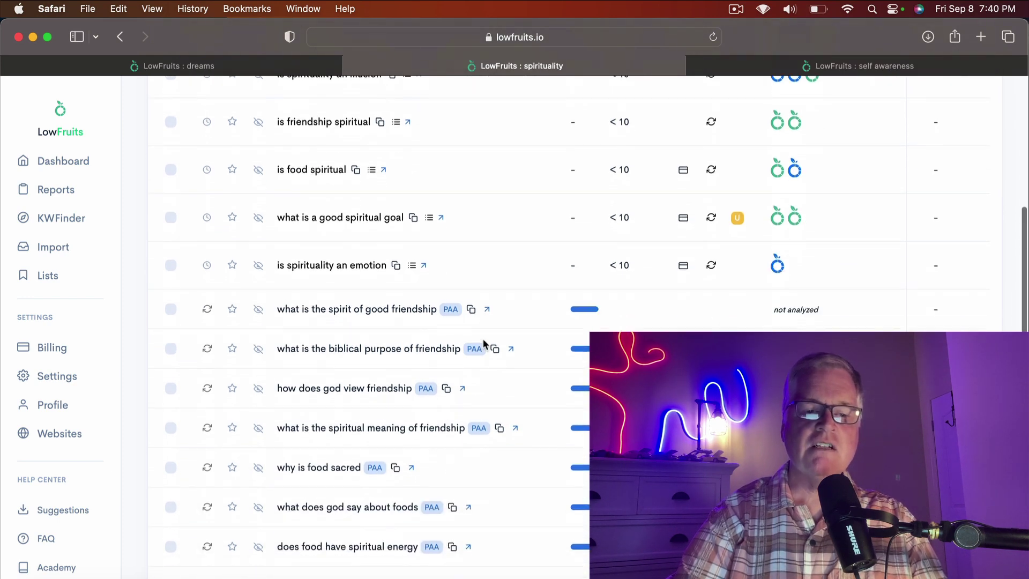
pyautogui.scroll(-4, 484, 343)
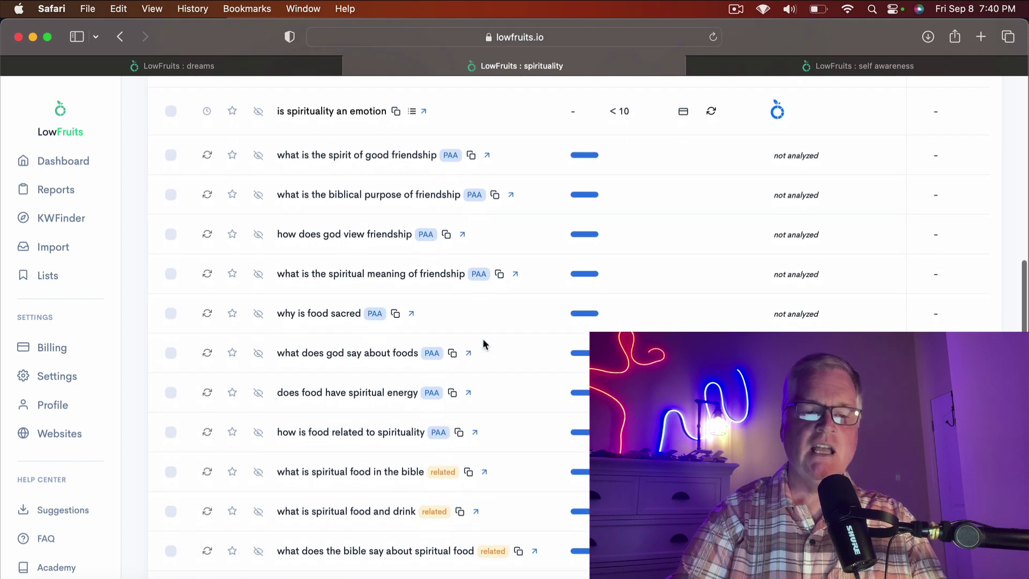
pyautogui.scroll(-3, 484, 345)
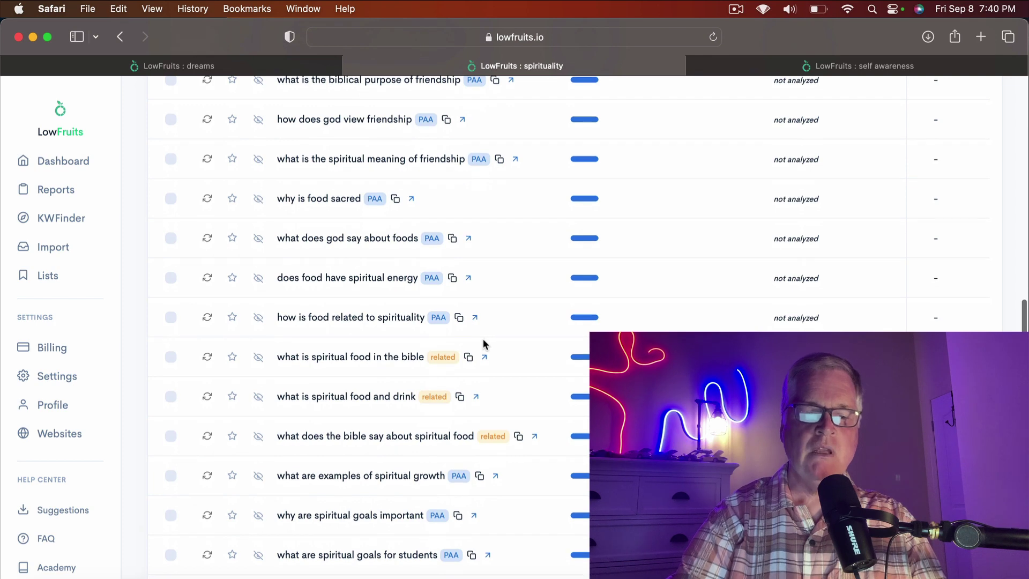
pyautogui.scroll(-2, 482, 339)
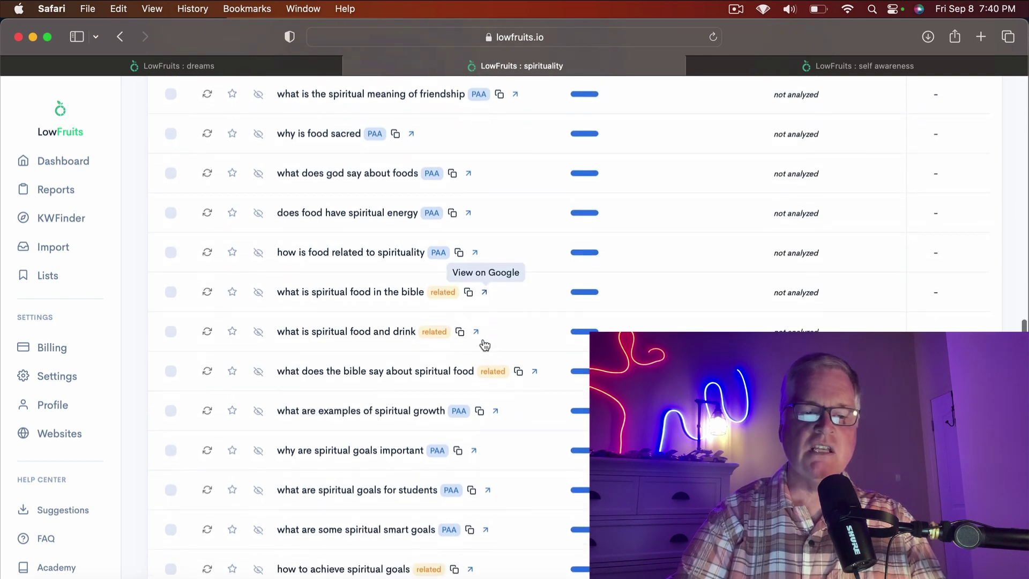
pyautogui.scroll(-2, 484, 344)
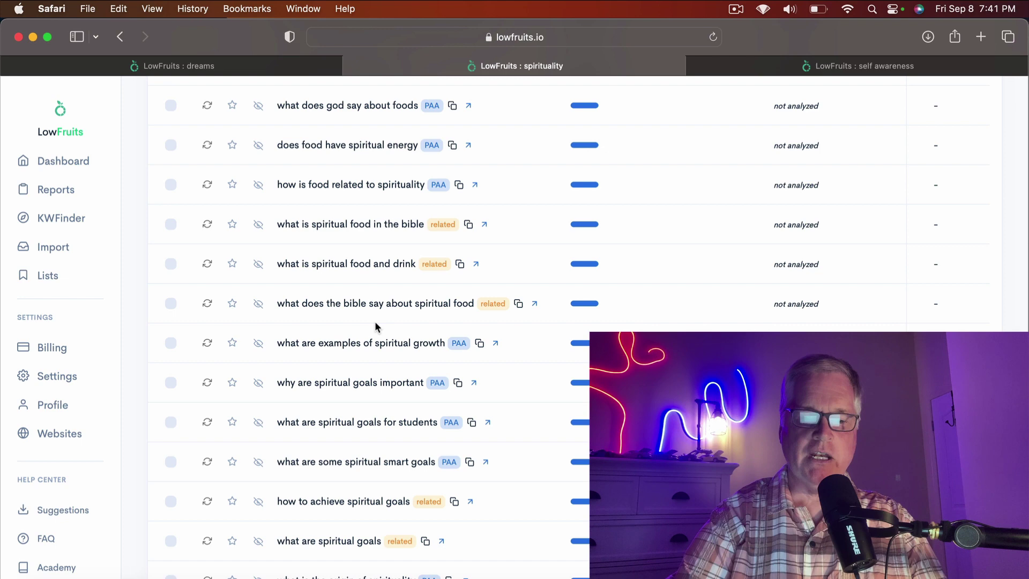
# Review the spirituality keyword list, then switch to the self awareness report with 2223 keywords.
pyautogui.scroll(-5, 374, 362)
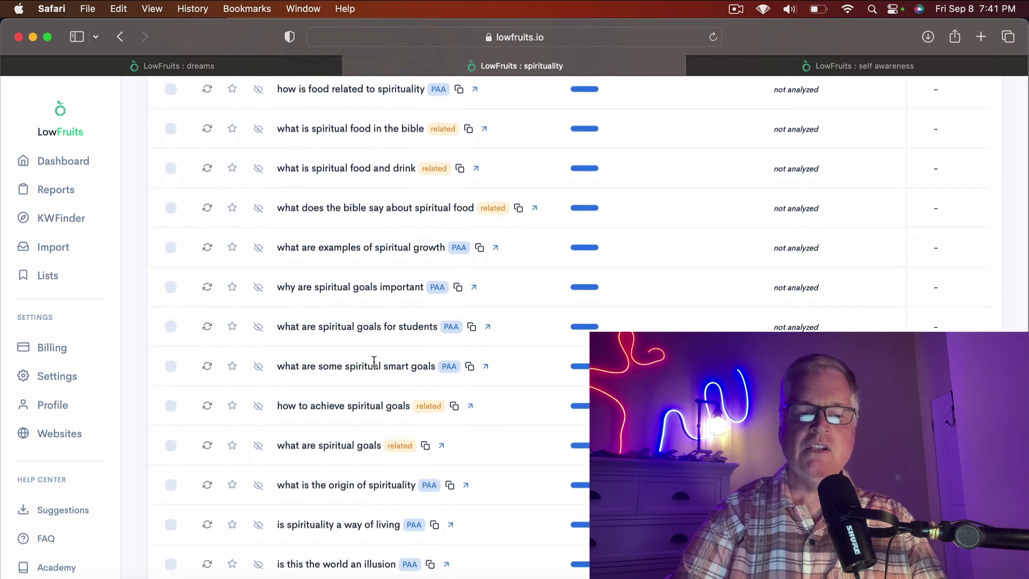
pyautogui.scroll(4, 374, 362)
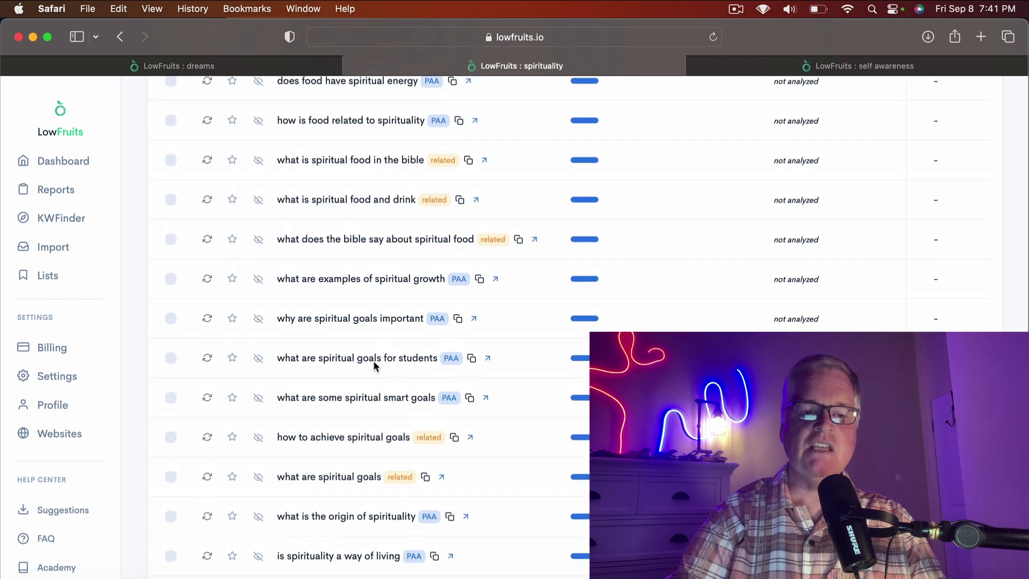
pyautogui.scroll(3, 374, 362)
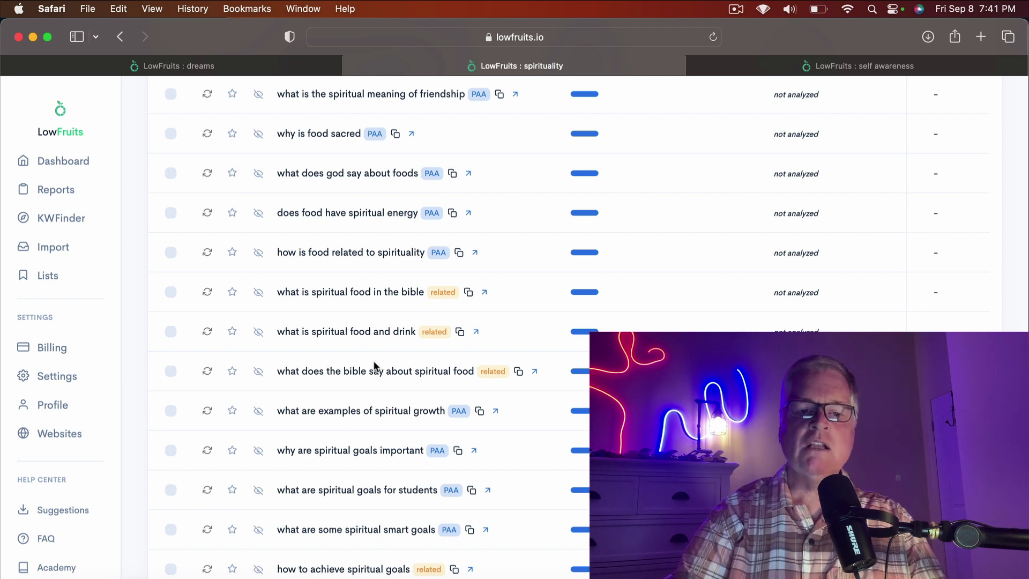
pyautogui.scroll(-3, 375, 363)
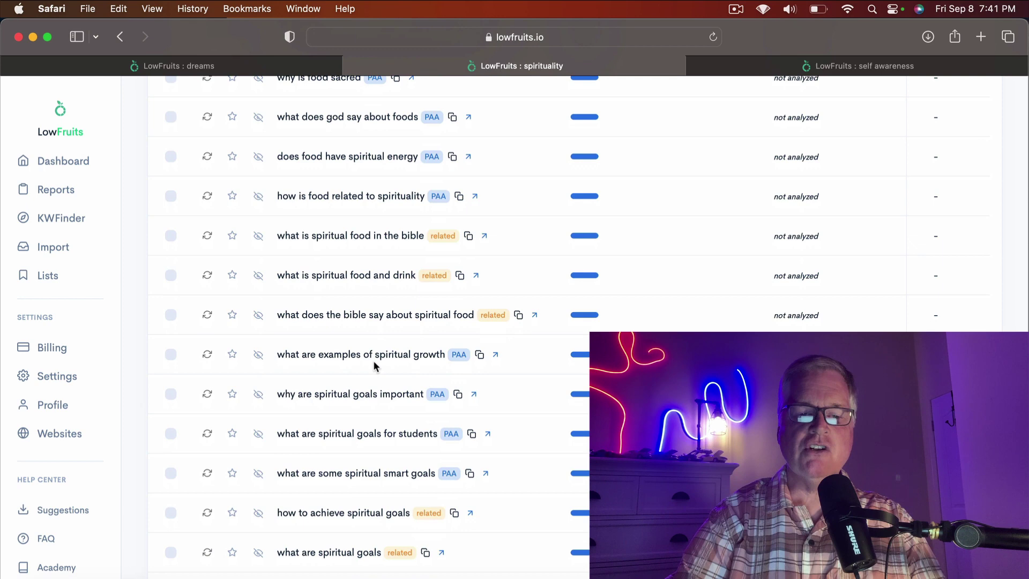
pyautogui.scroll(-1, 374, 365)
pyautogui.scroll(-2, 374, 366)
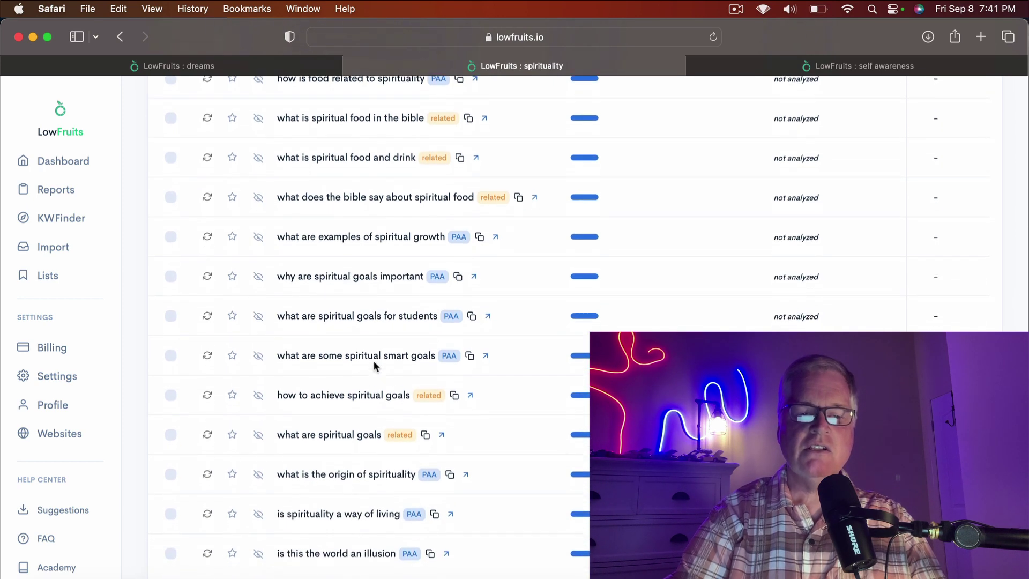
pyautogui.scroll(3, 374, 366)
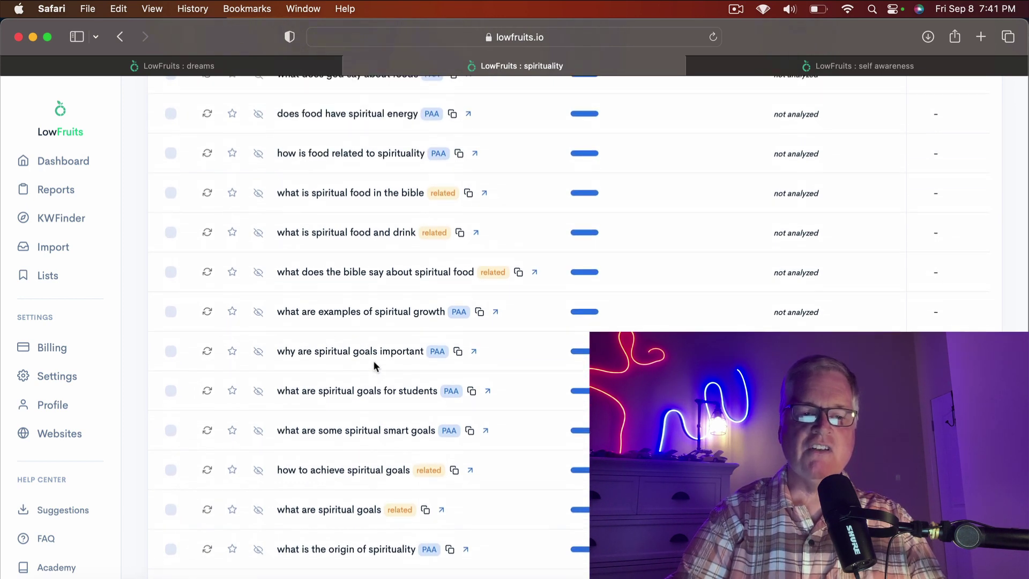
pyautogui.scroll(5, 374, 366)
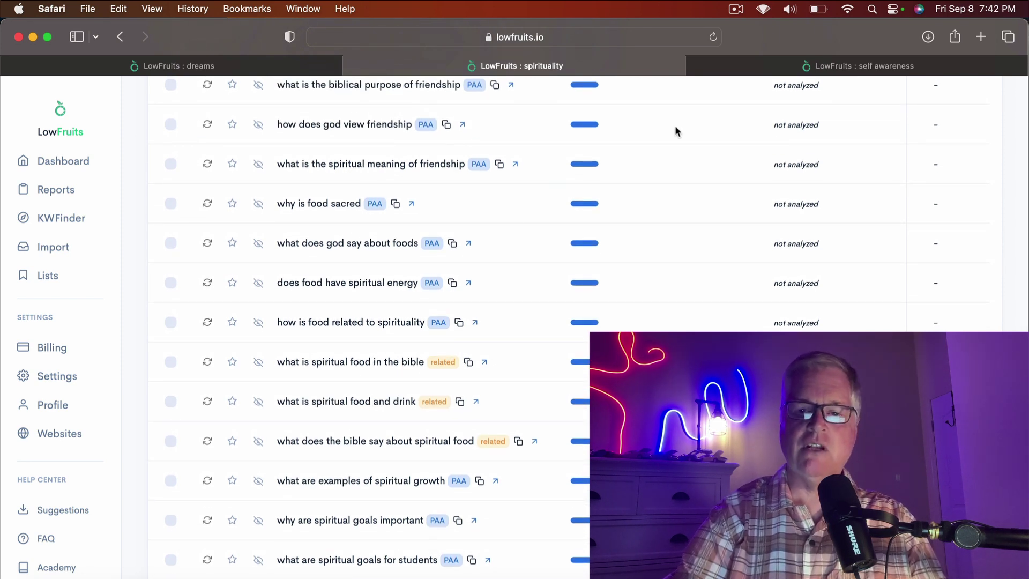
pyautogui.click(752, 68)
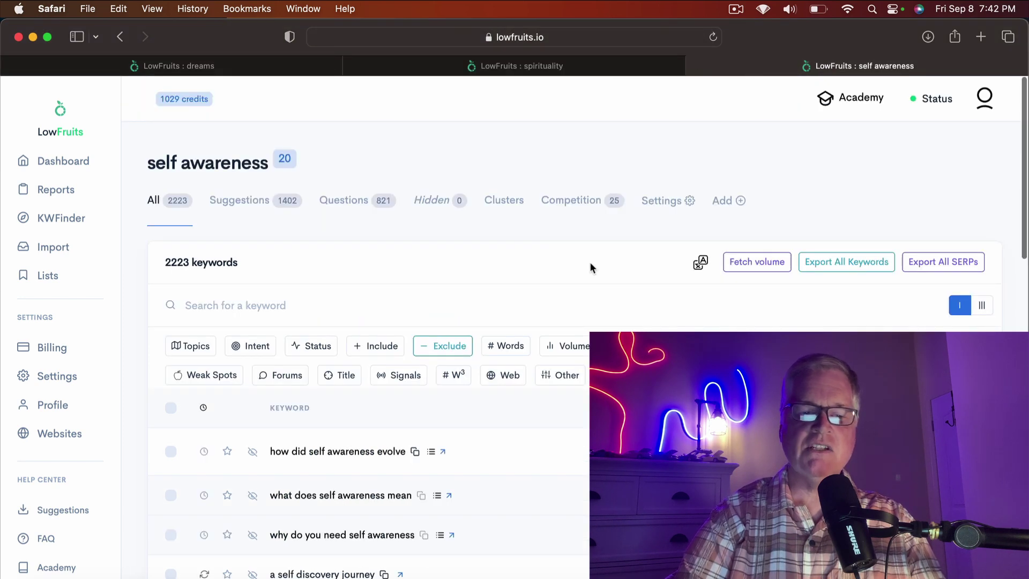
pyautogui.scroll(-2, 574, 320)
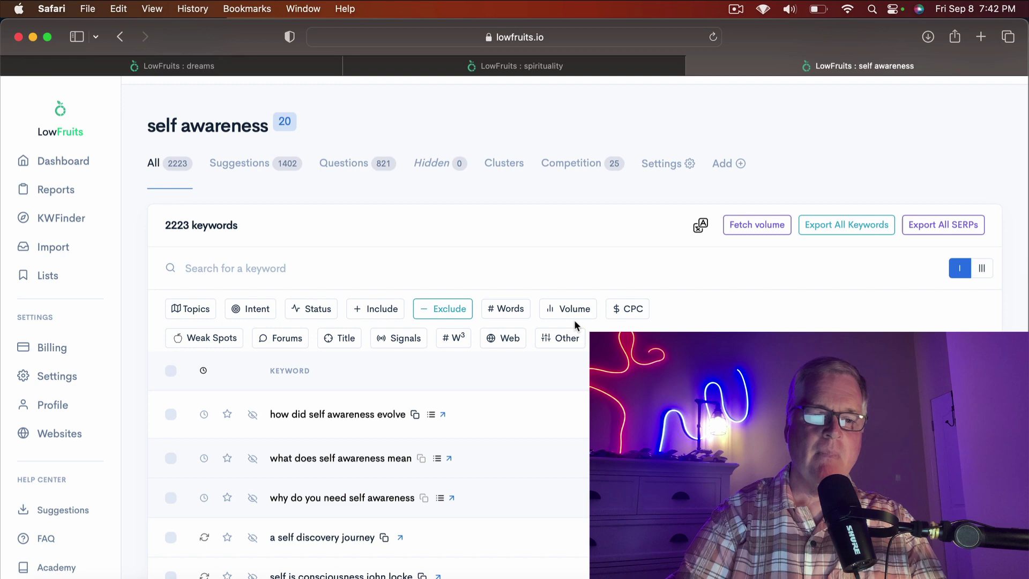
pyautogui.scroll(-2, 575, 319)
pyautogui.scroll(-6, 574, 324)
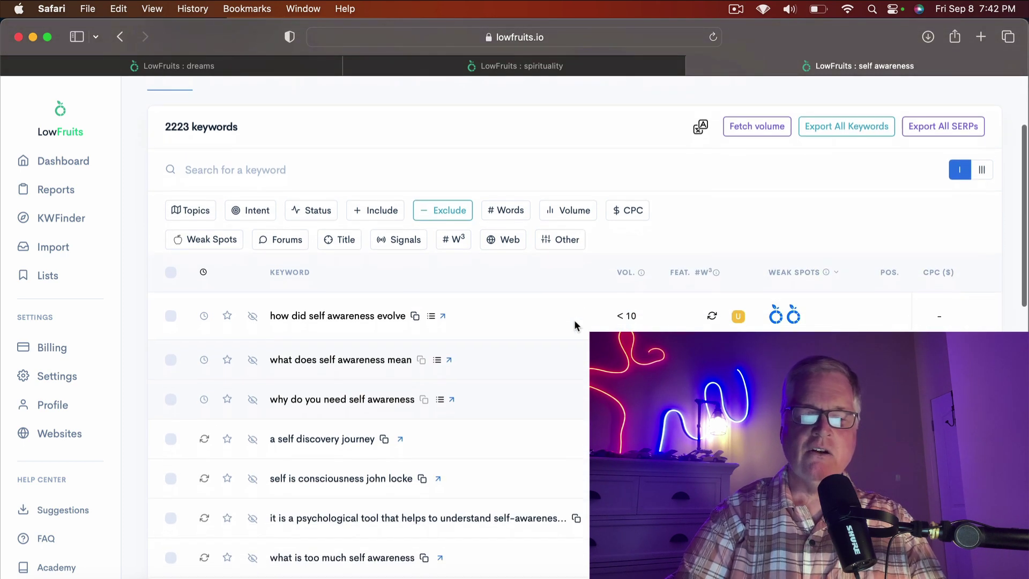
pyautogui.scroll(-4, 574, 319)
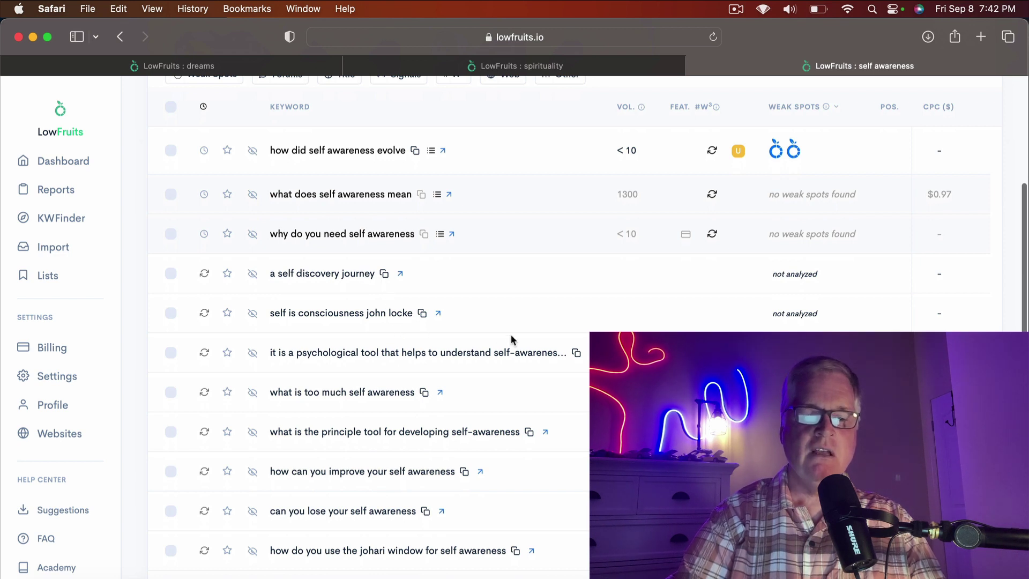
pyautogui.scroll(-1, 512, 340)
pyautogui.scroll(-2, 511, 339)
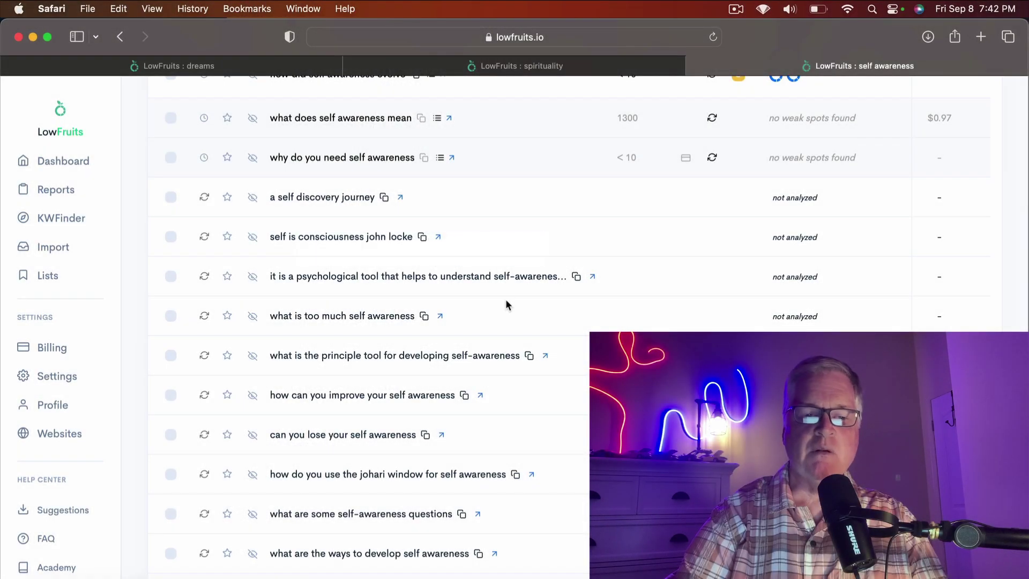
pyautogui.scroll(-3, 507, 310)
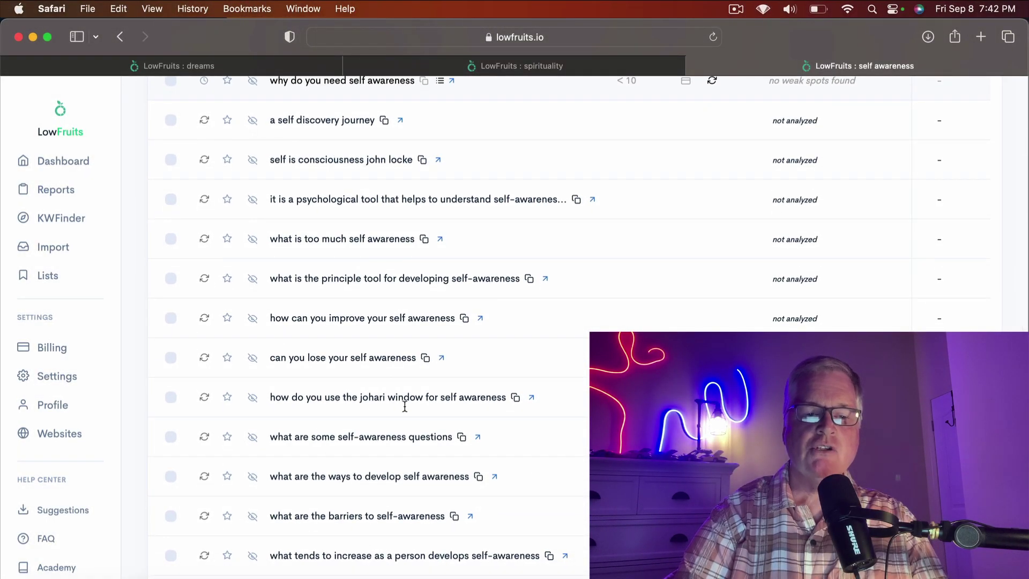
pyautogui.scroll(-3, 377, 427)
pyautogui.scroll(-3, 378, 432)
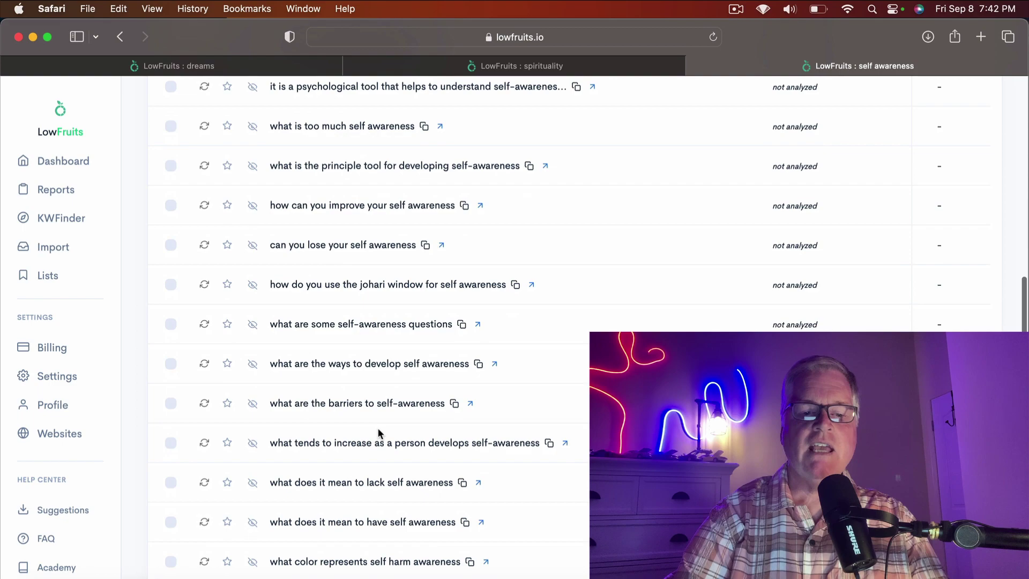